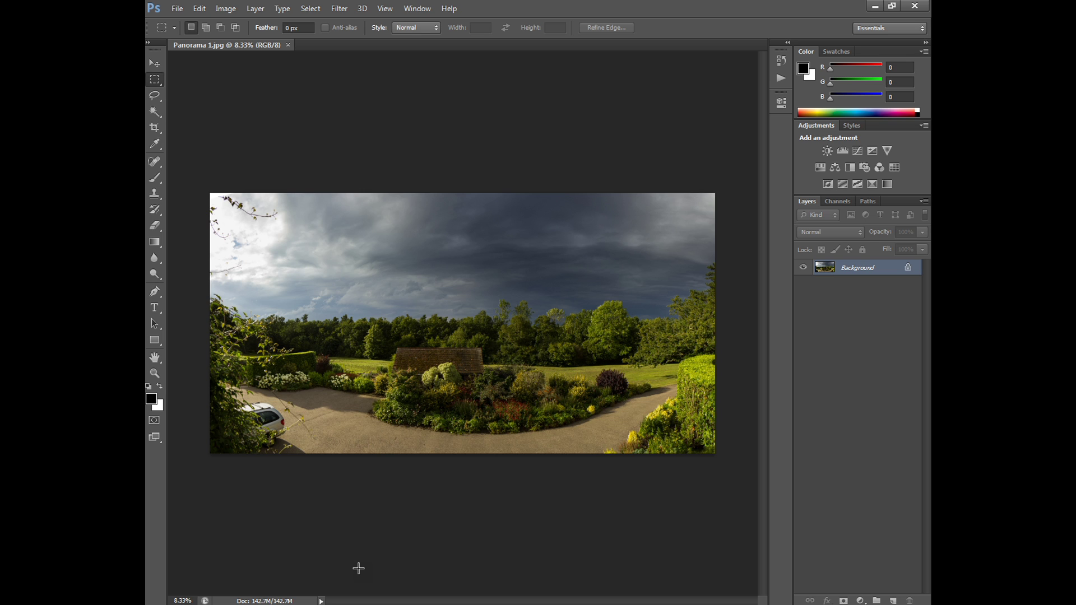
- Close the finished panorama and launch Photomerge from File > Automate
click(289, 45)
click(177, 8)
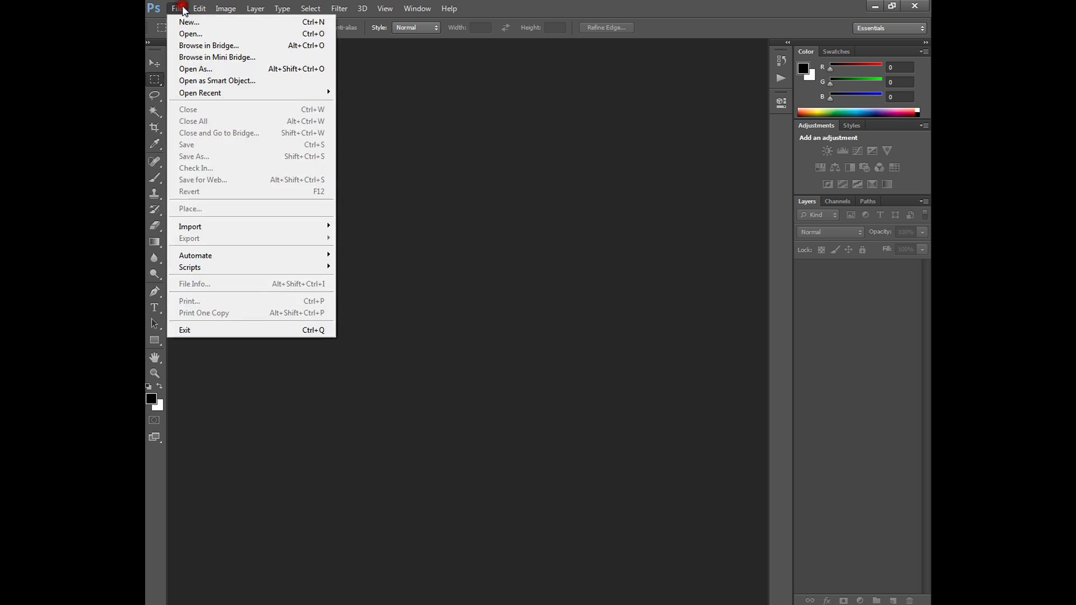
mouse_move(195, 255)
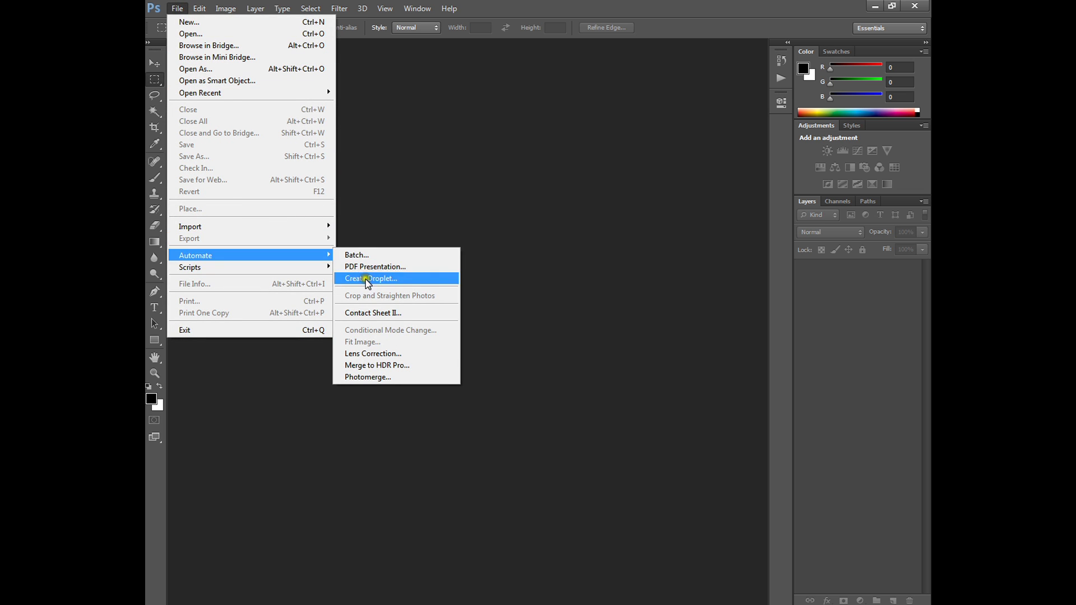
click(375, 377)
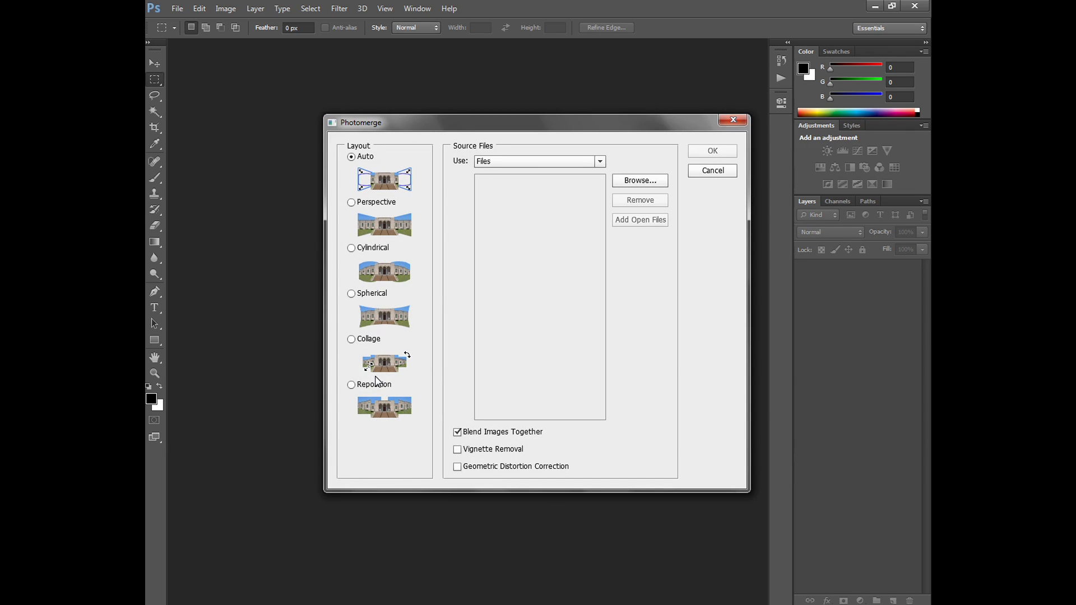
- Browse for photos IMG_9900 through IMG_9908 as sources and start the stitch
click(628, 184)
click(477, 193)
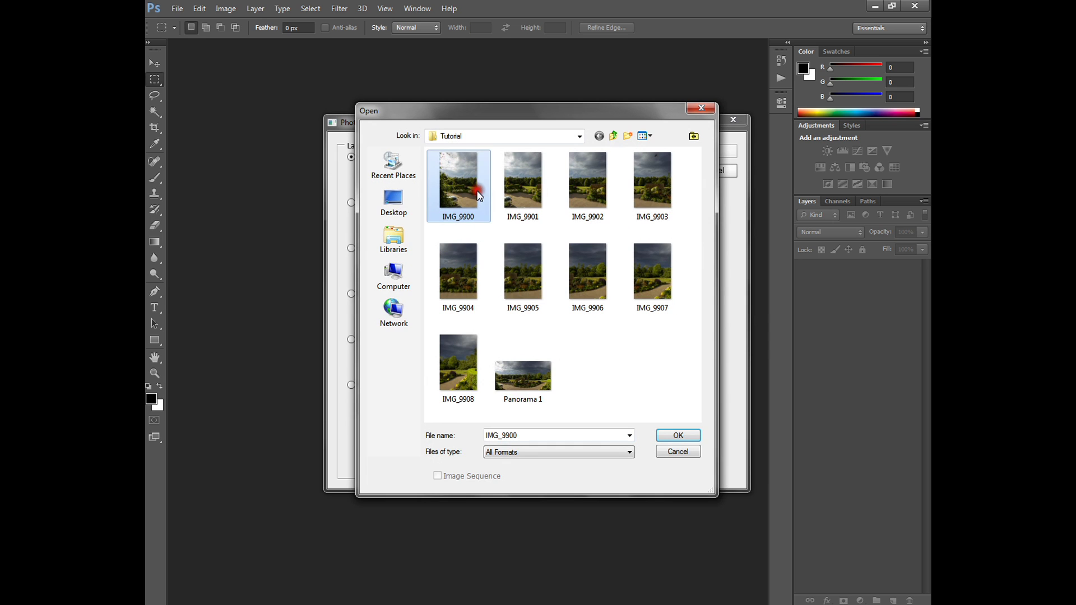
shift+click(461, 357)
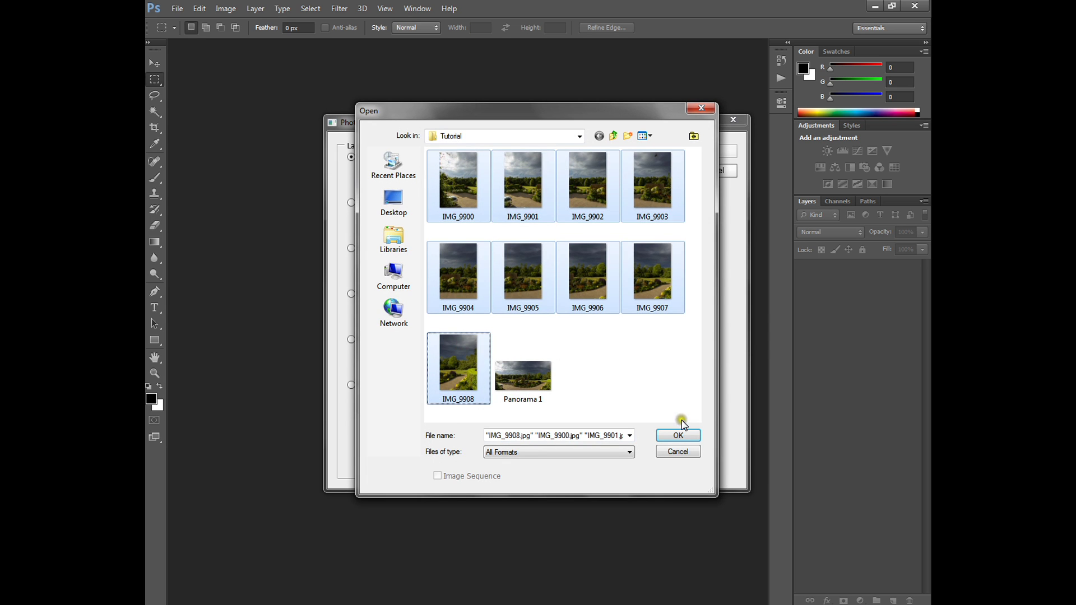
click(679, 435)
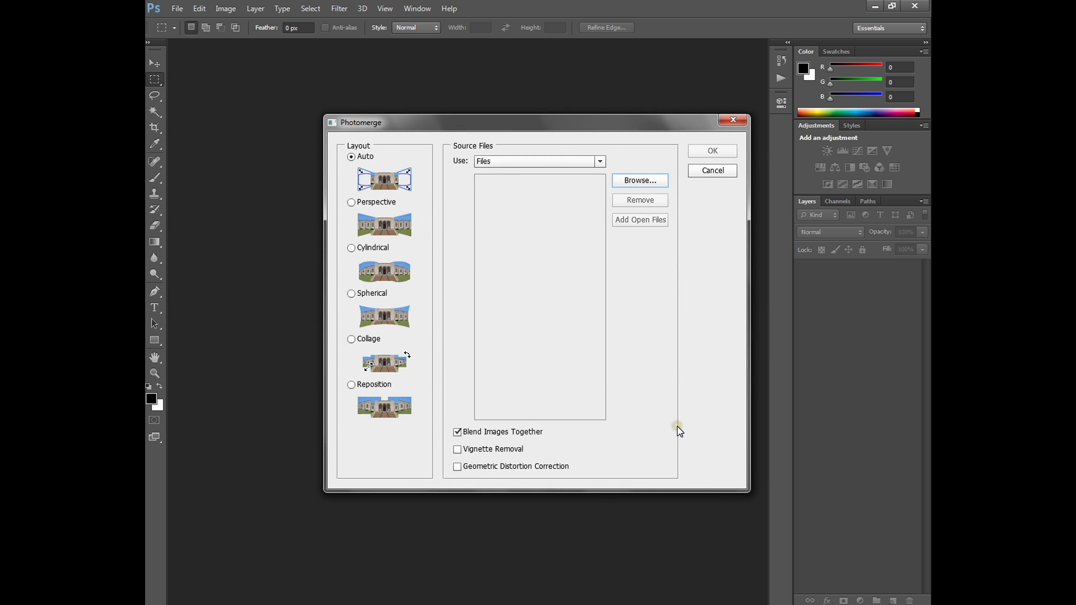
click(711, 155)
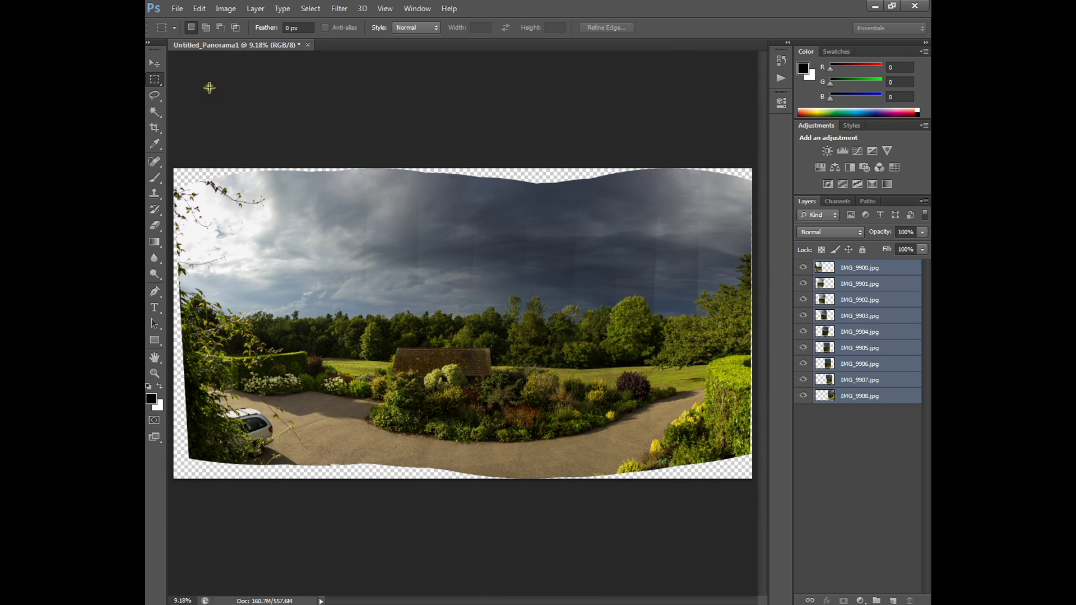
- Auto-Blend the nine layers as a Panorama with Seamless Tones and Colors
click(200, 8)
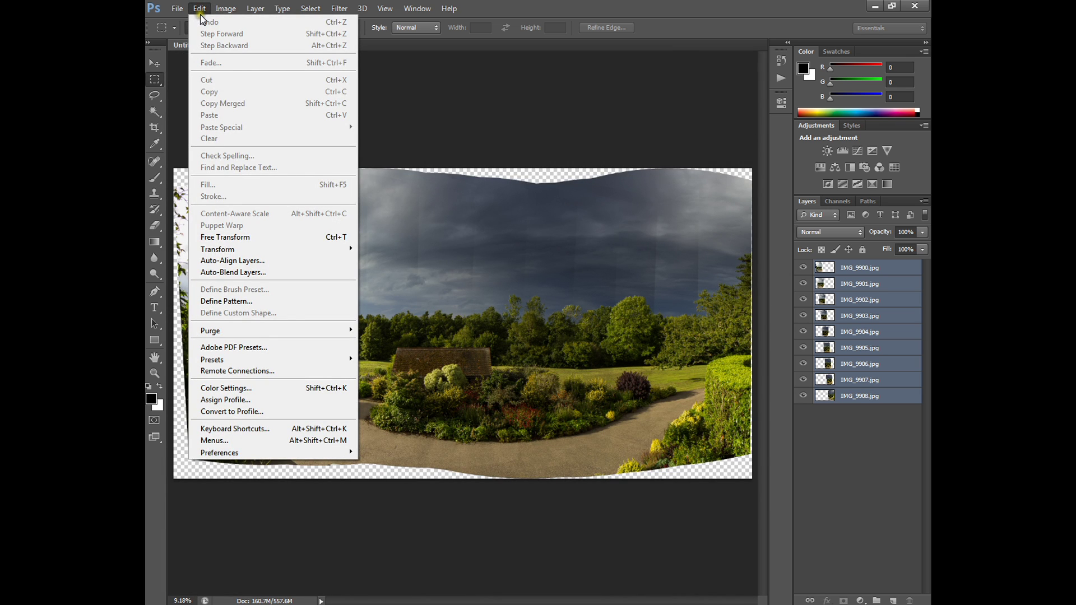
click(256, 273)
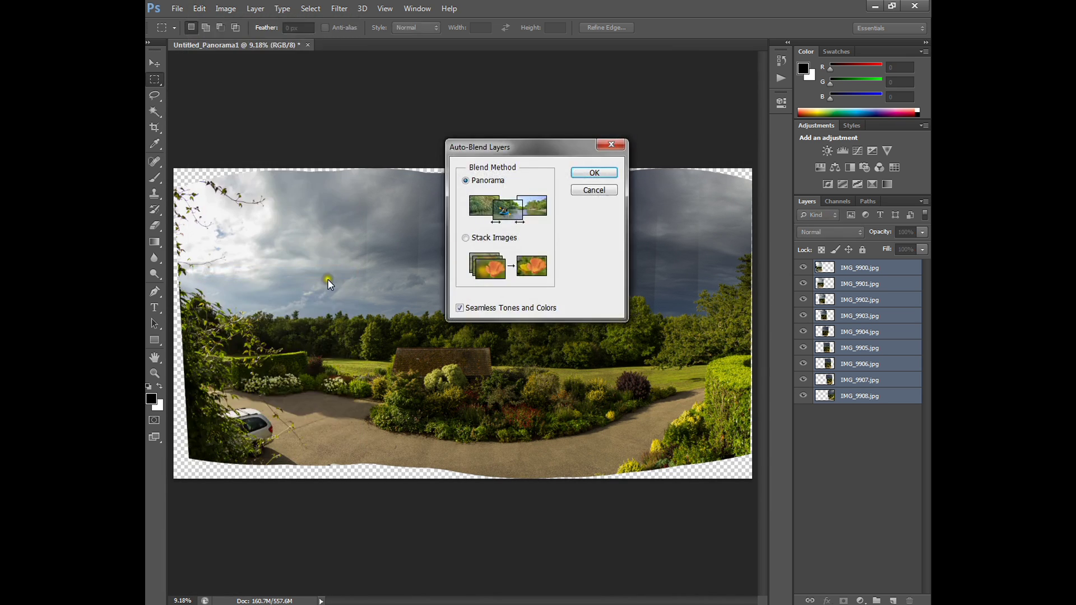
click(594, 172)
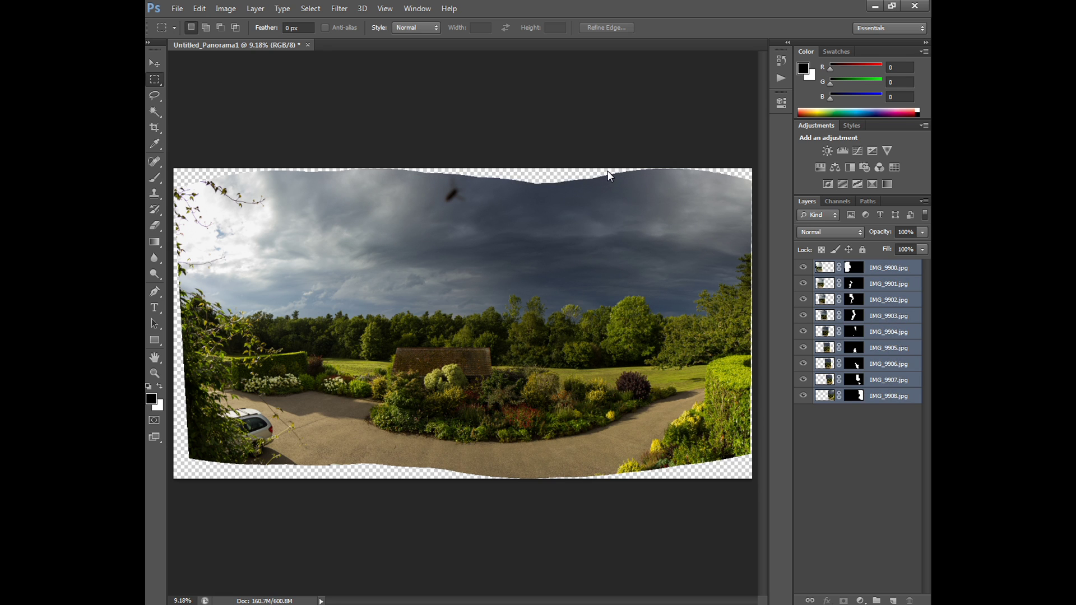
- Merge the visible layers into one and spot-heal the bird out of the sky
key(ctrl+shift+e)
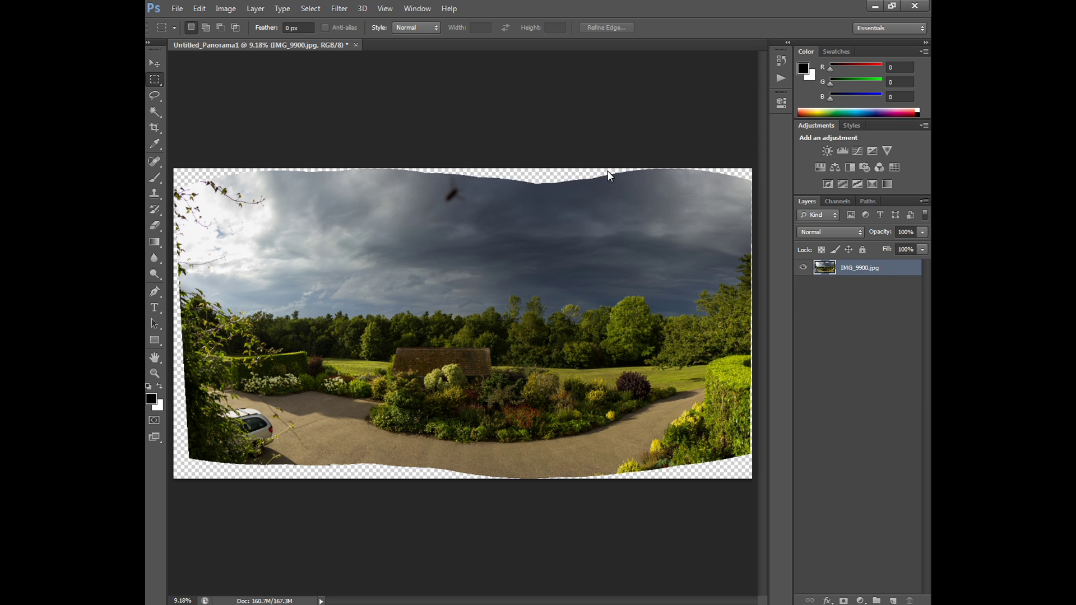
key(j)
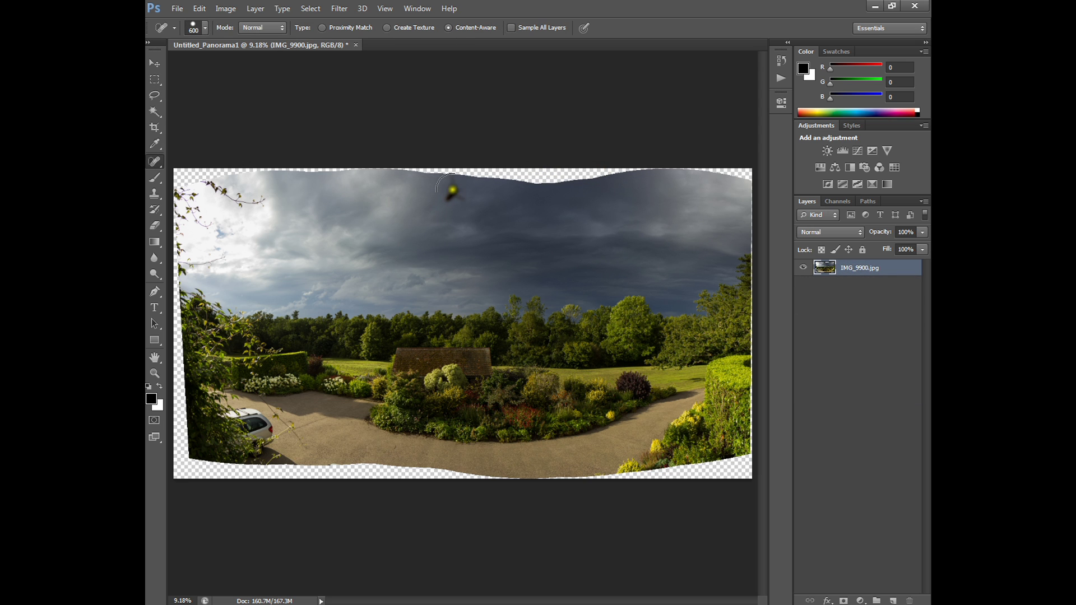
click(454, 191)
- Crop the panorama by pulling its top-left and bottom-right corners inside the transparent edges and commit
key(c)
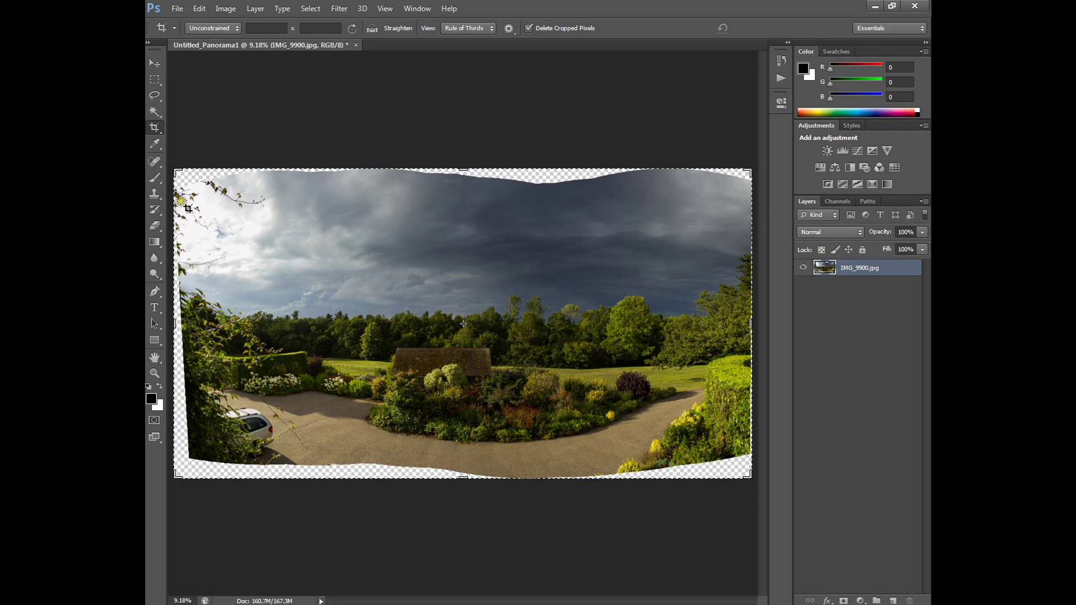
drag(175, 171, 186, 176)
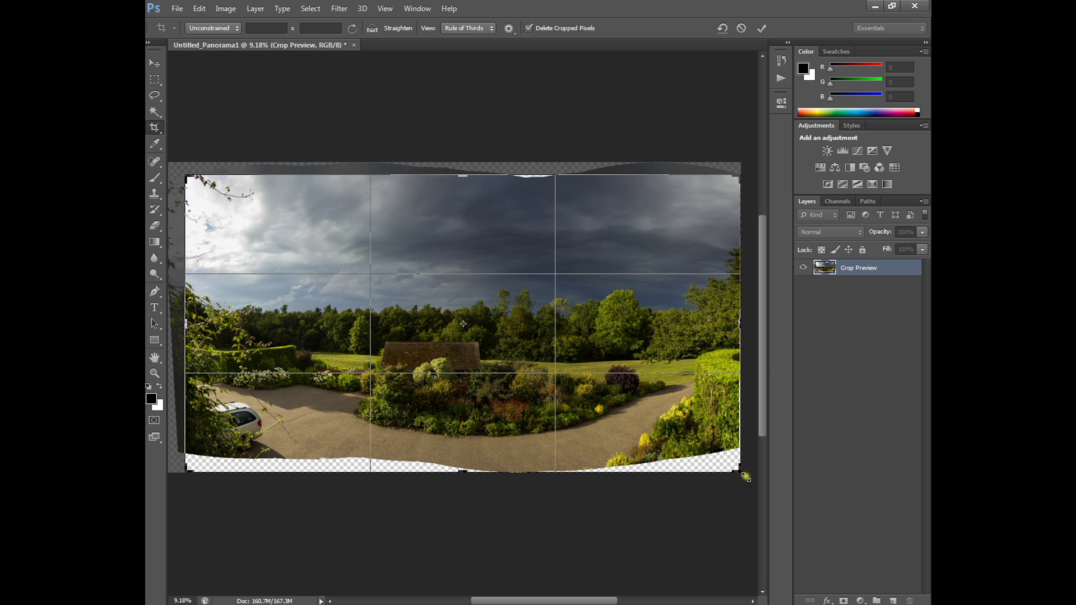
drag(738, 472, 736, 463)
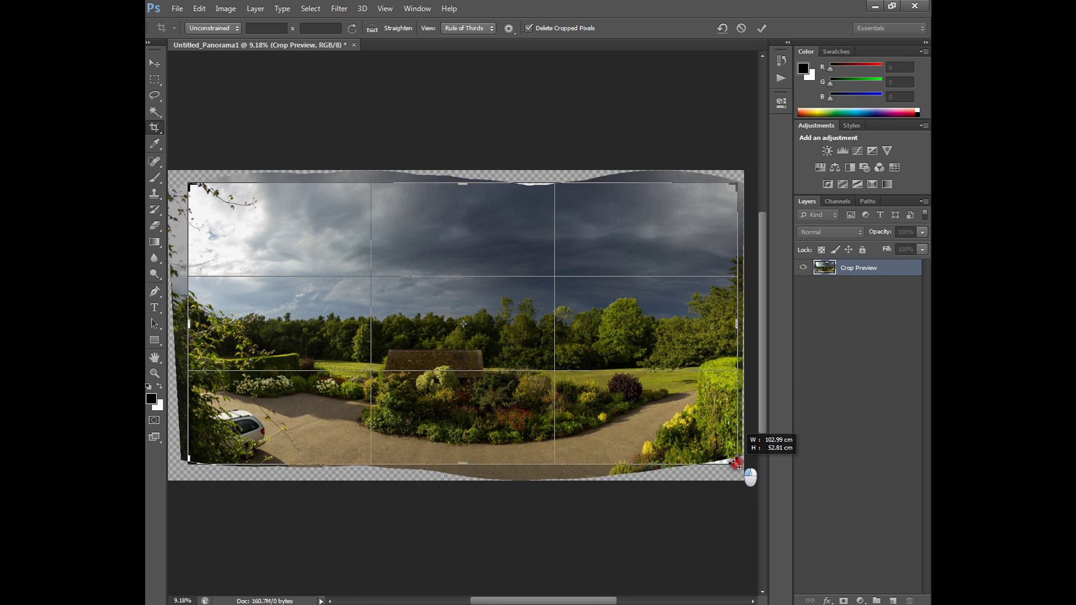
drag(737, 463, 736, 463)
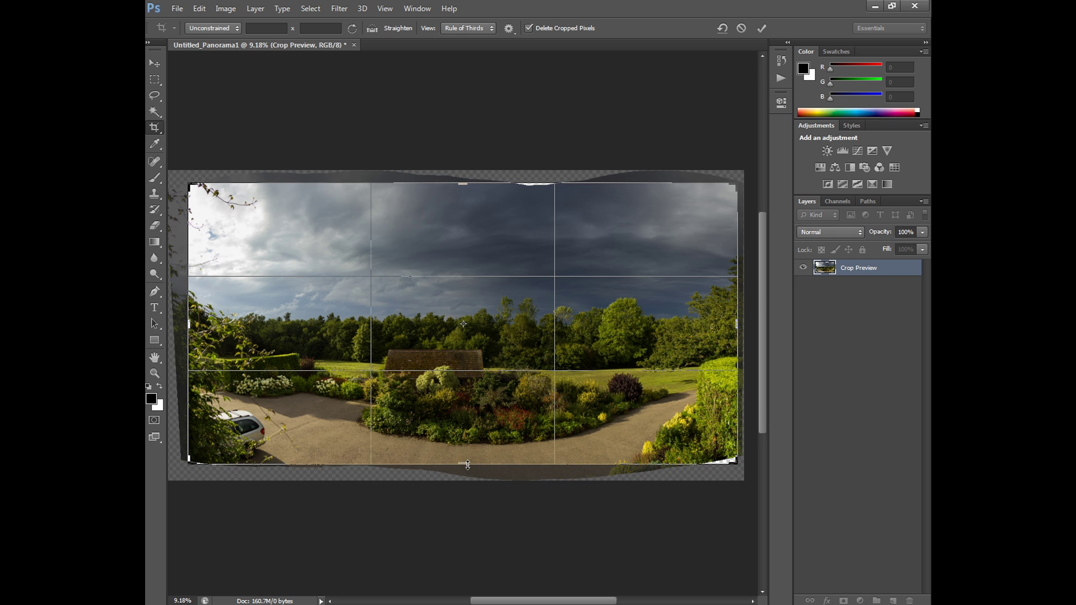
click(488, 363)
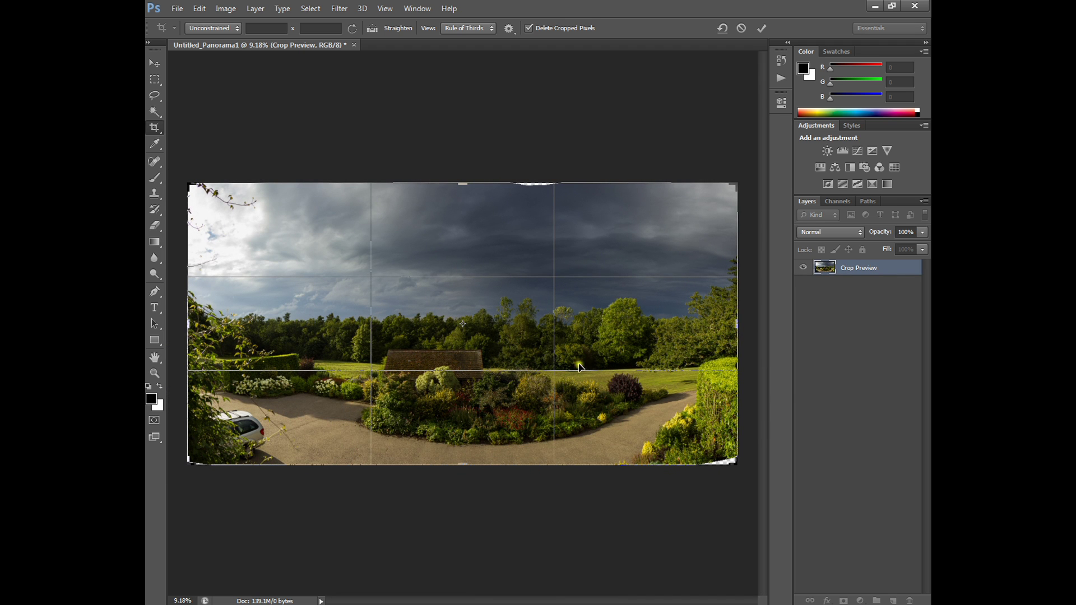
click(741, 52)
click(741, 30)
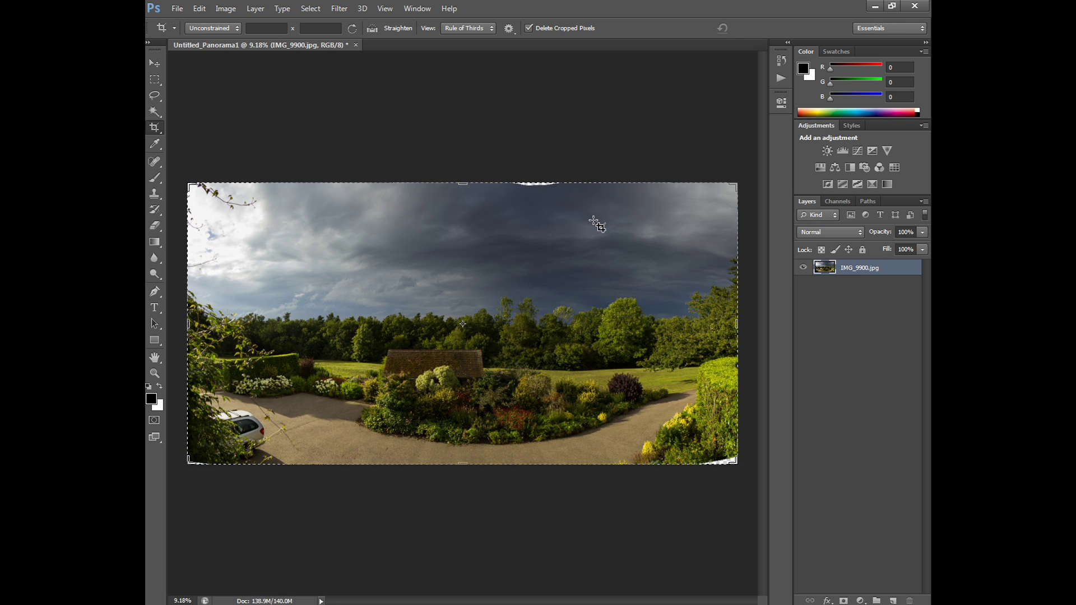
- Magic Wand the transparent top-edge gap and fill it with Content-Aware
key(m)
key(w)
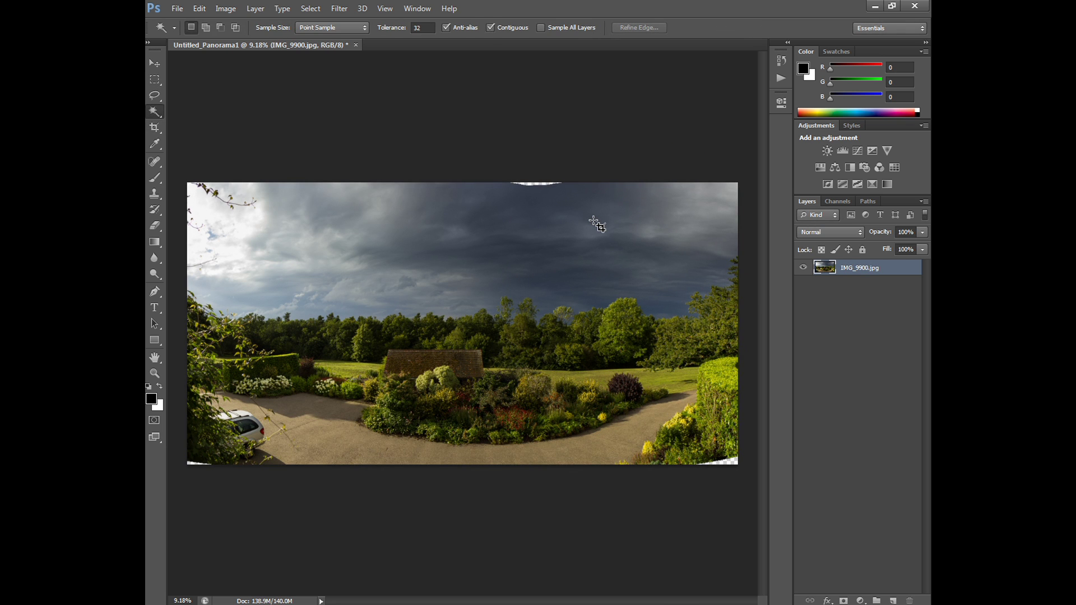
click(530, 184)
key(m)
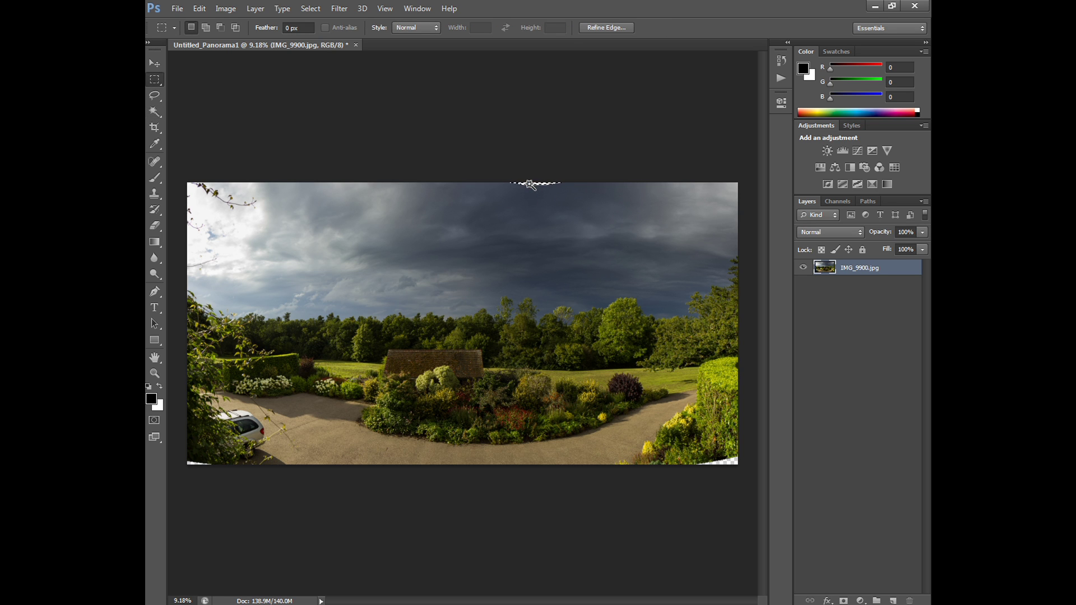
right_click(530, 183)
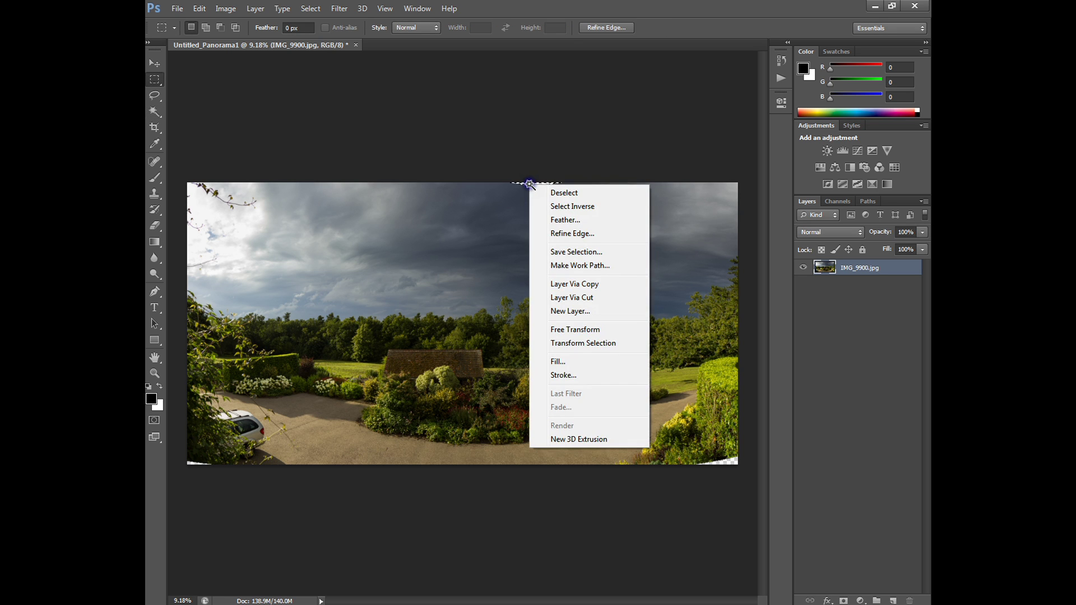
click(570, 359)
click(613, 179)
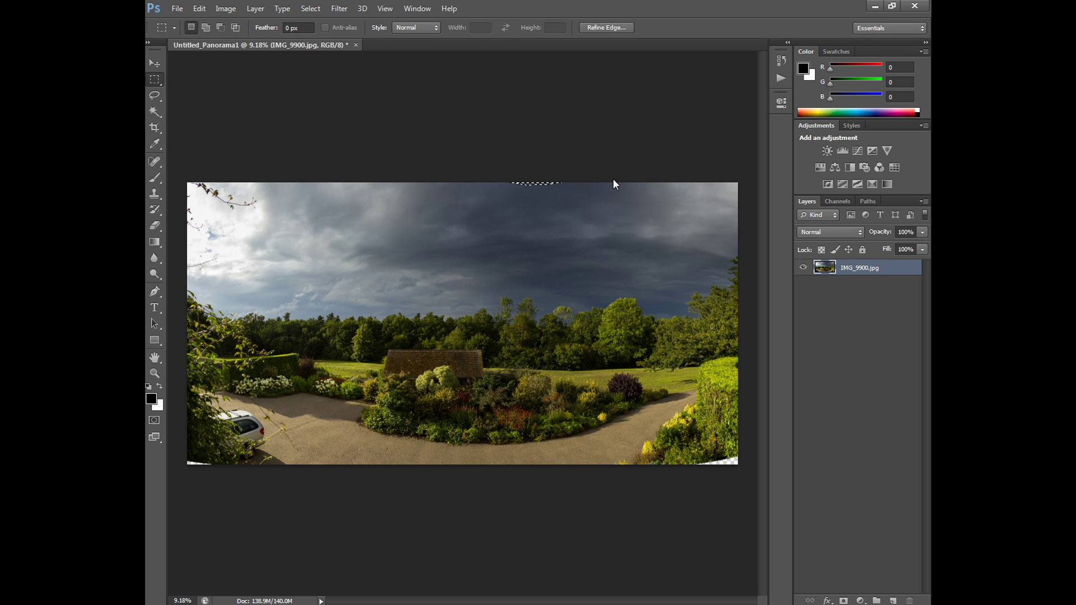
- Select the transparent bottom-right corner and content-aware fill it
key(w)
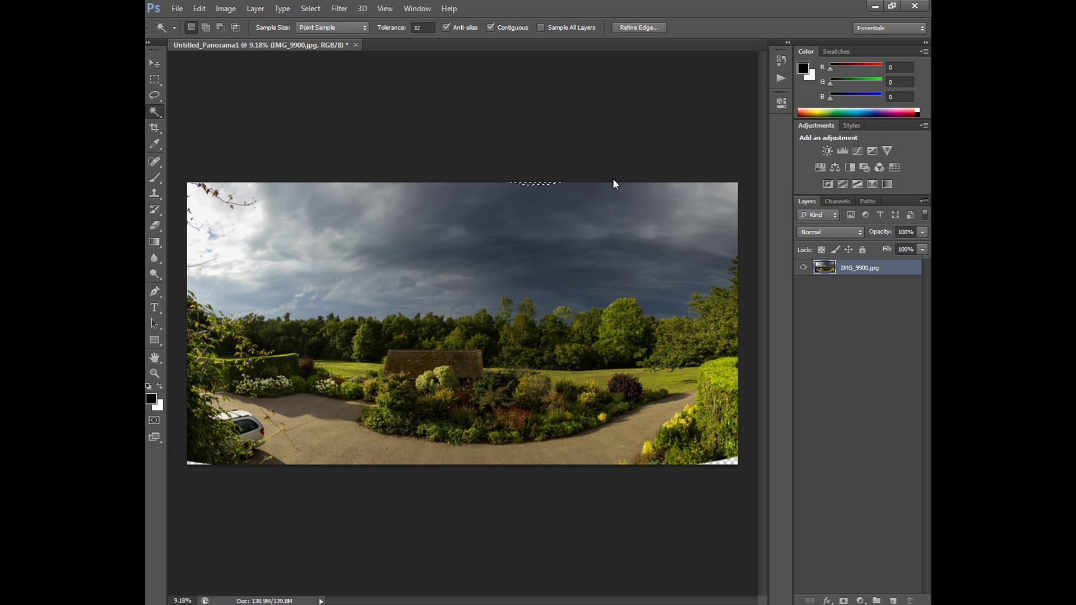
click(731, 461)
key(m)
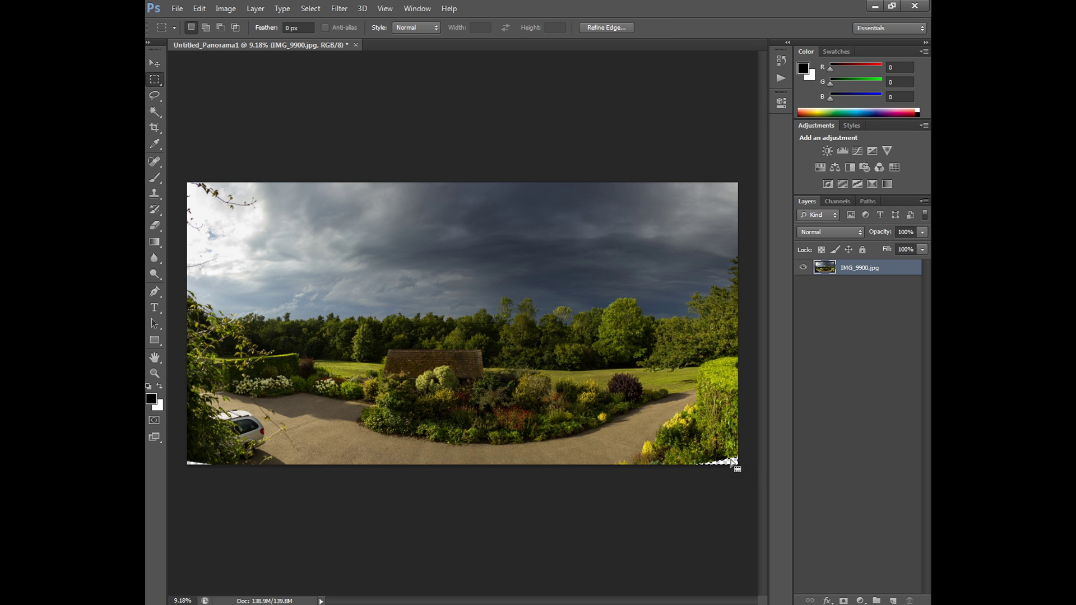
right_click(730, 460)
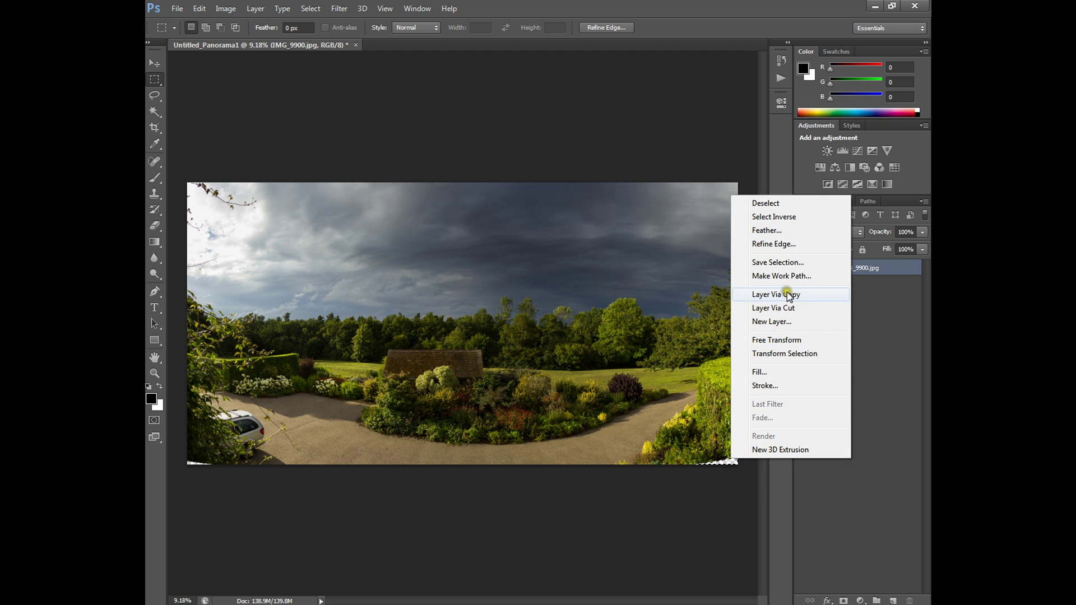
click(765, 371)
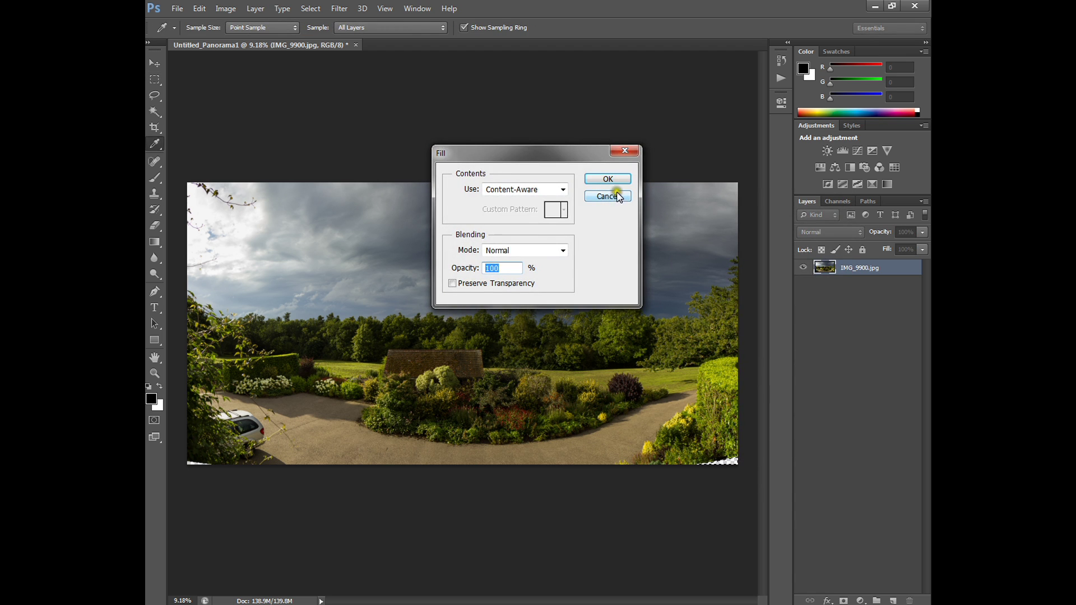
click(608, 179)
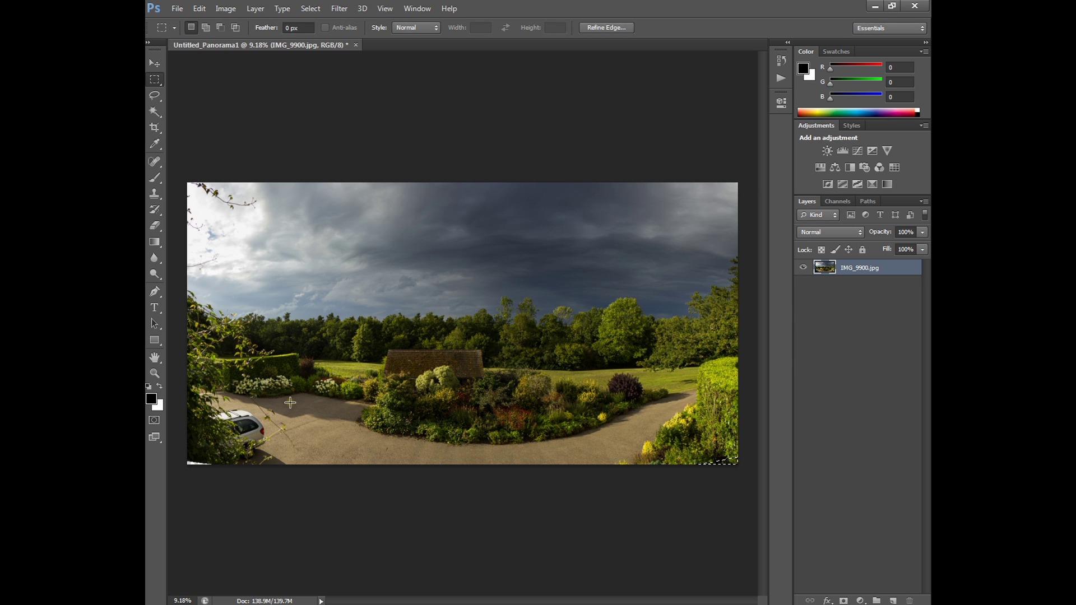
- Content-aware fill the transparent bottom-left corner, then deselect
key(w)
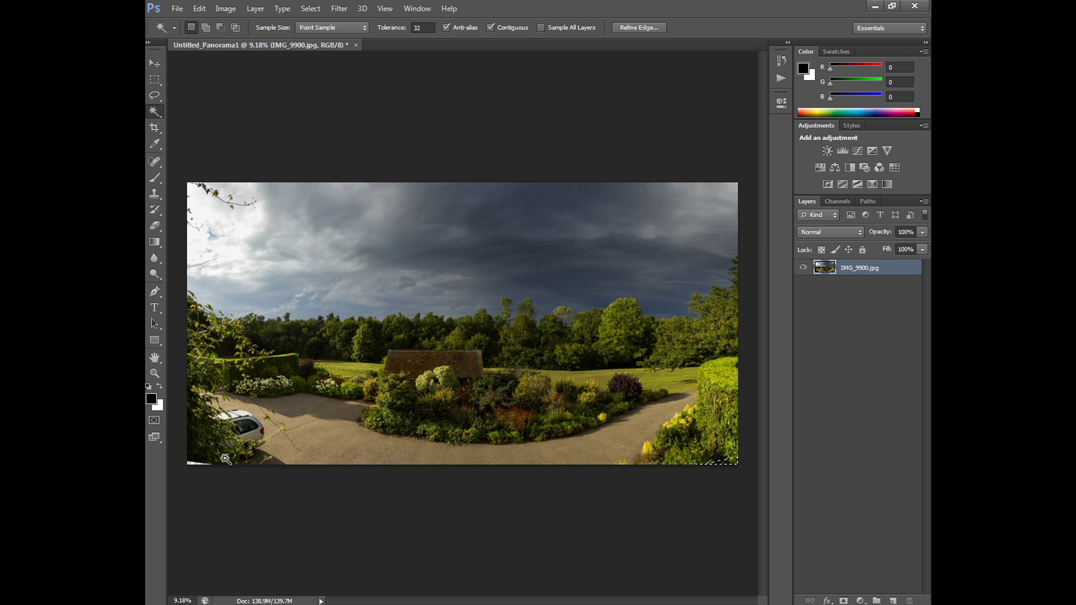
shift+click(192, 463)
key(m)
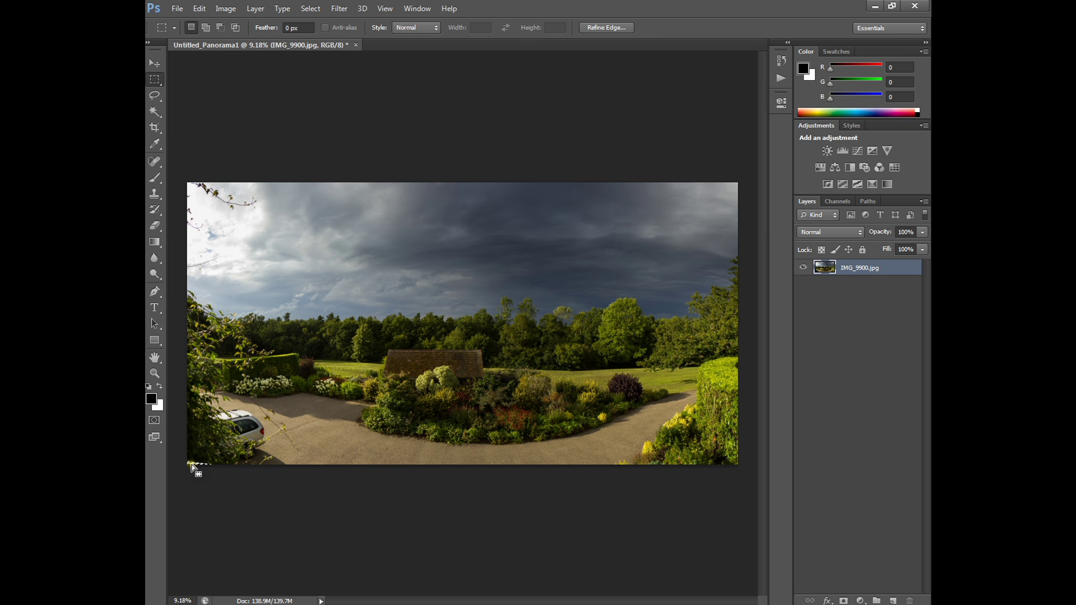
right_click(192, 464)
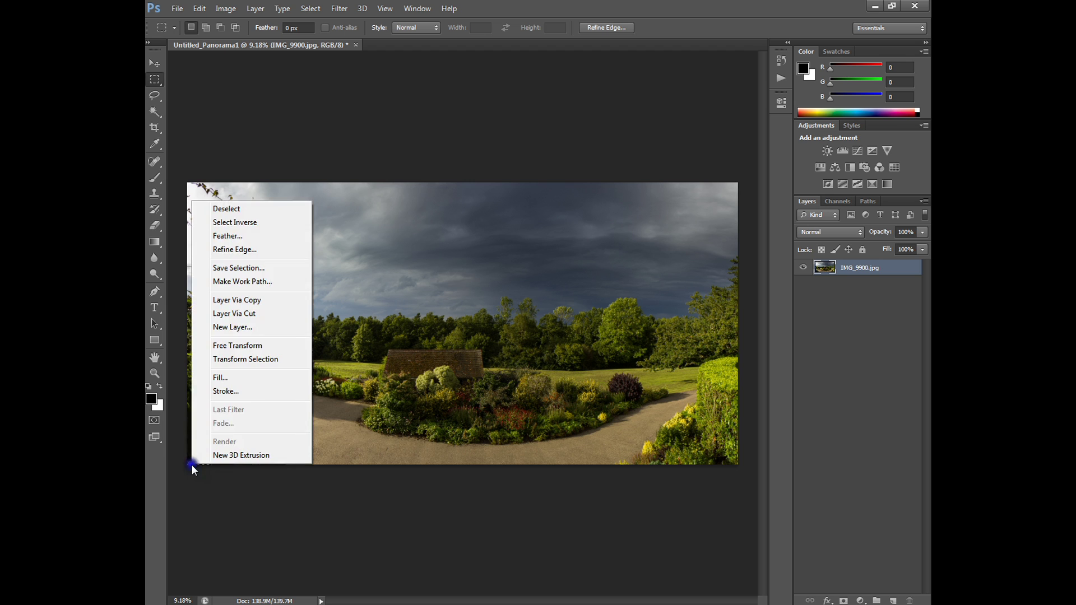
click(223, 380)
click(604, 177)
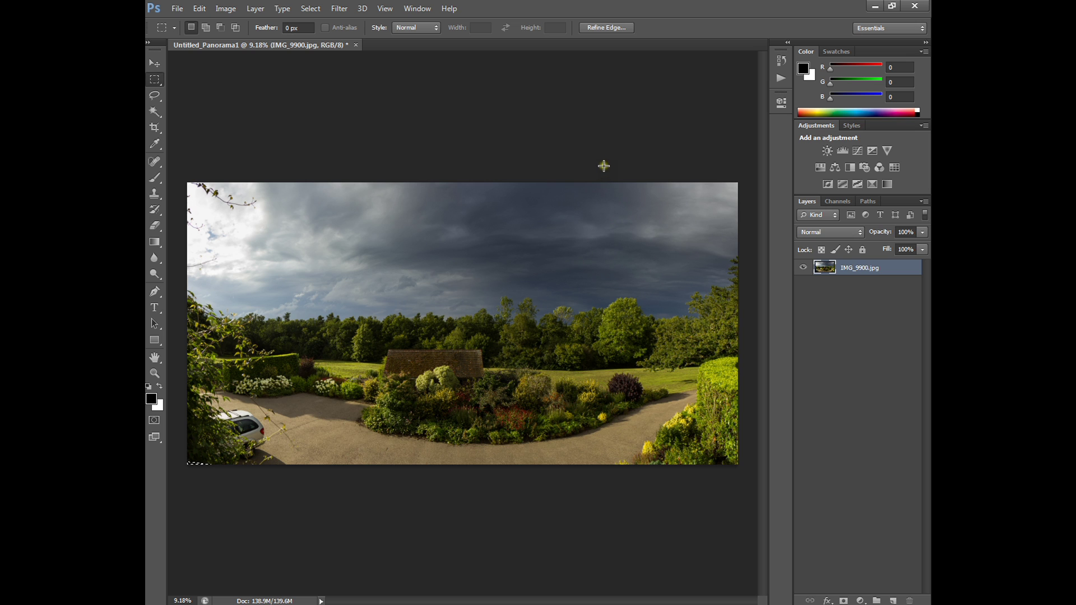
click(603, 165)
click(184, 9)
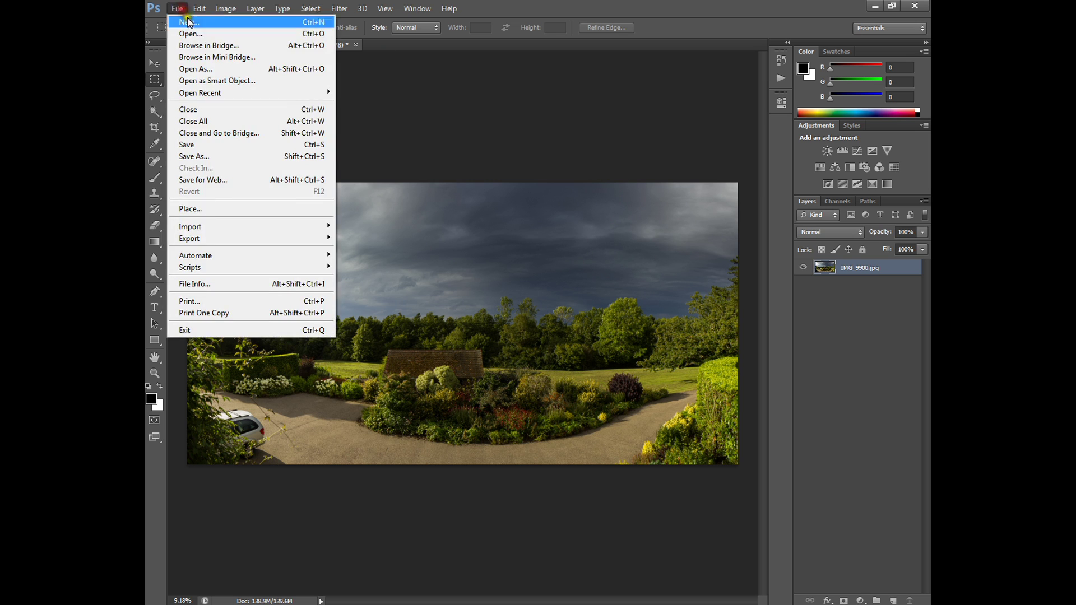
- Save As the panorama named Panorama2 with JPEG chosen as the format
click(210, 161)
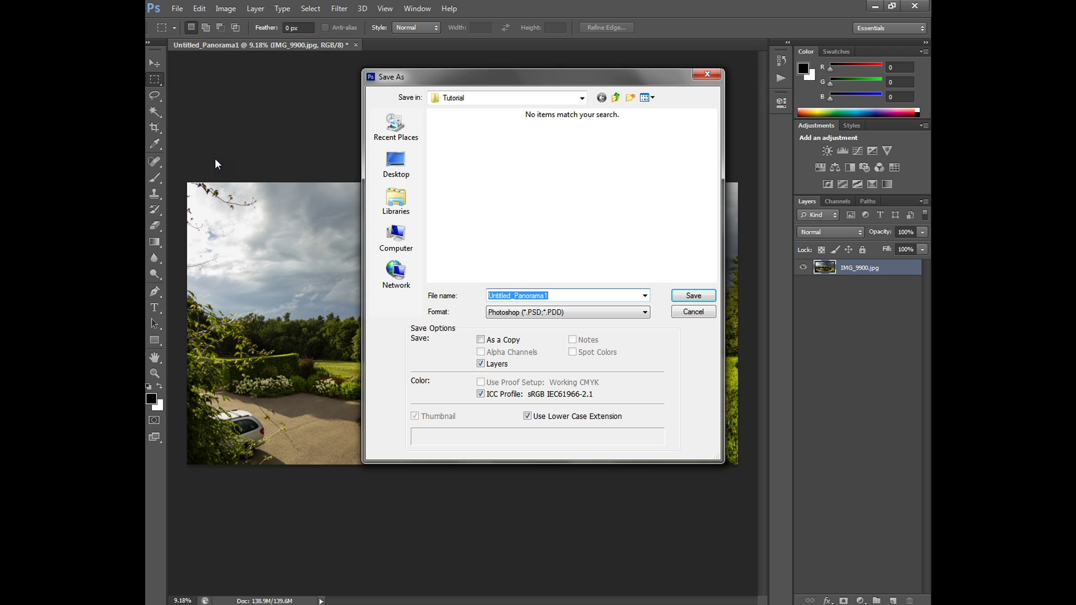
text(Pa)
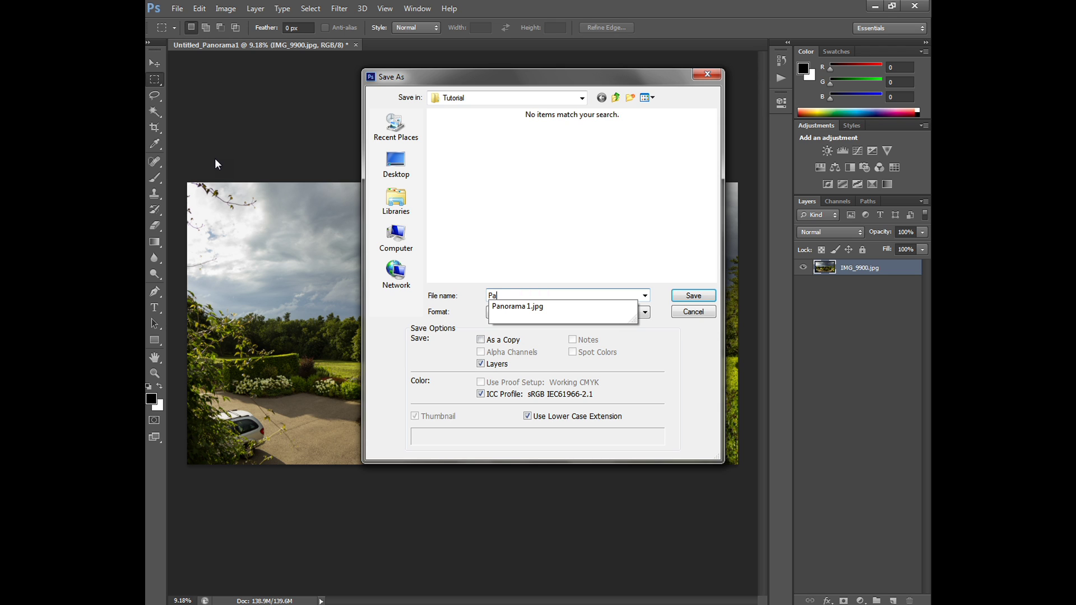
text(noram)
text(a2)
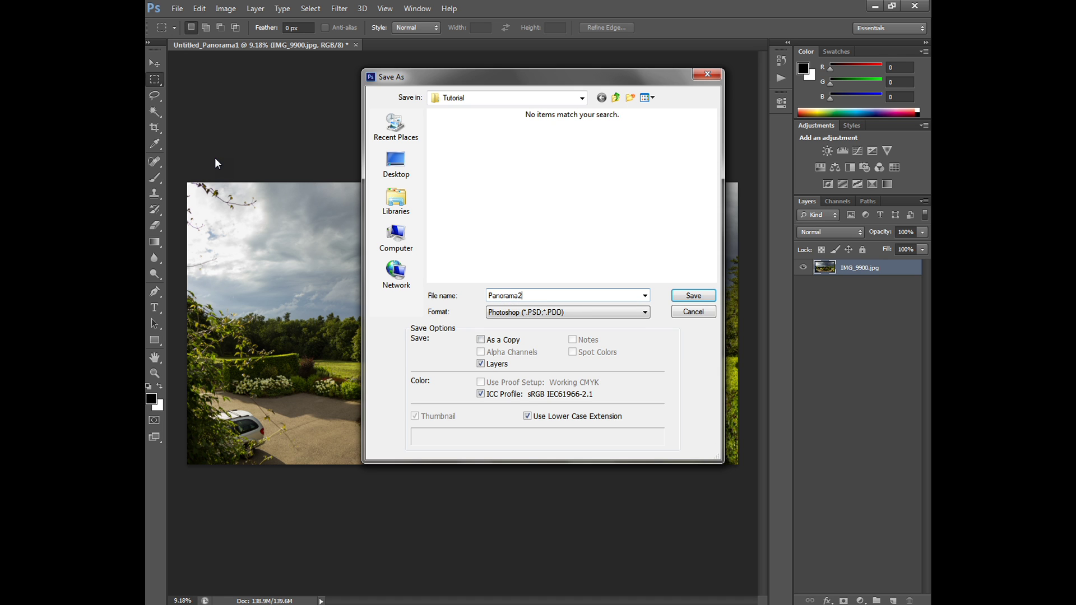
click(503, 275)
click(536, 313)
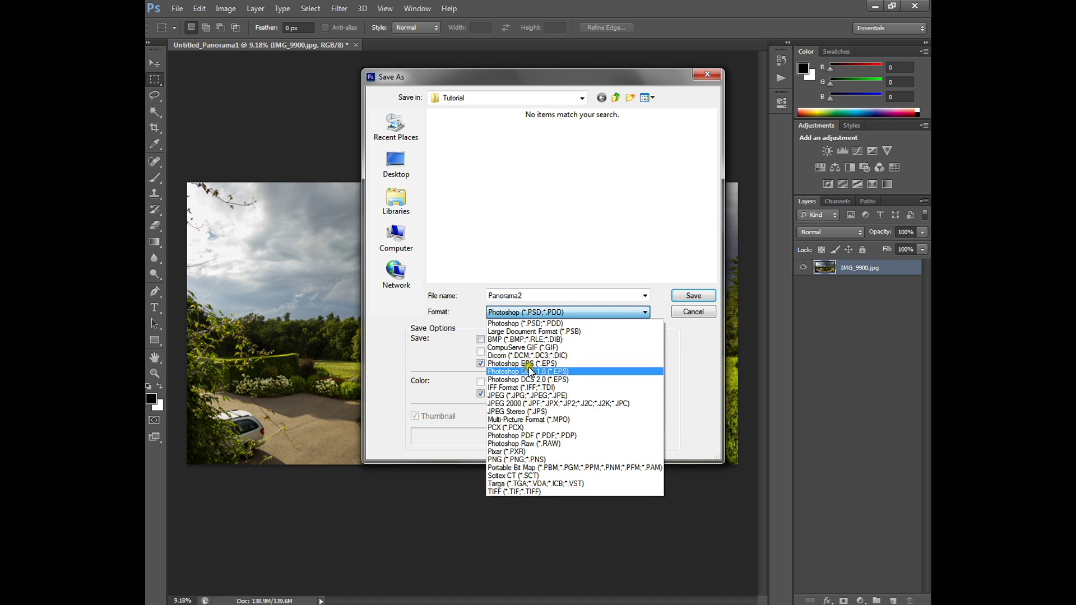
click(534, 396)
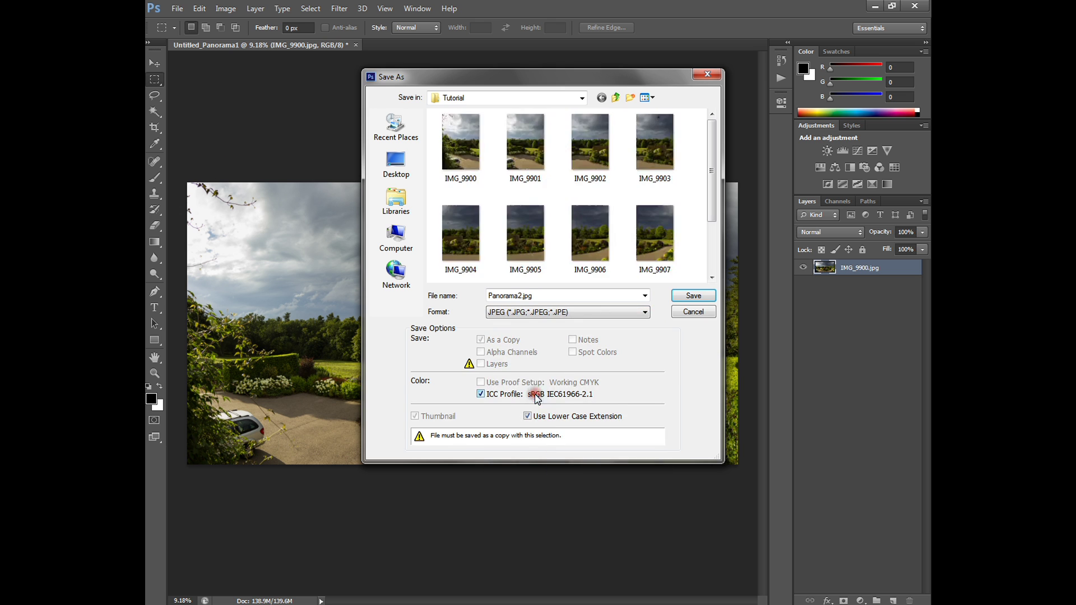